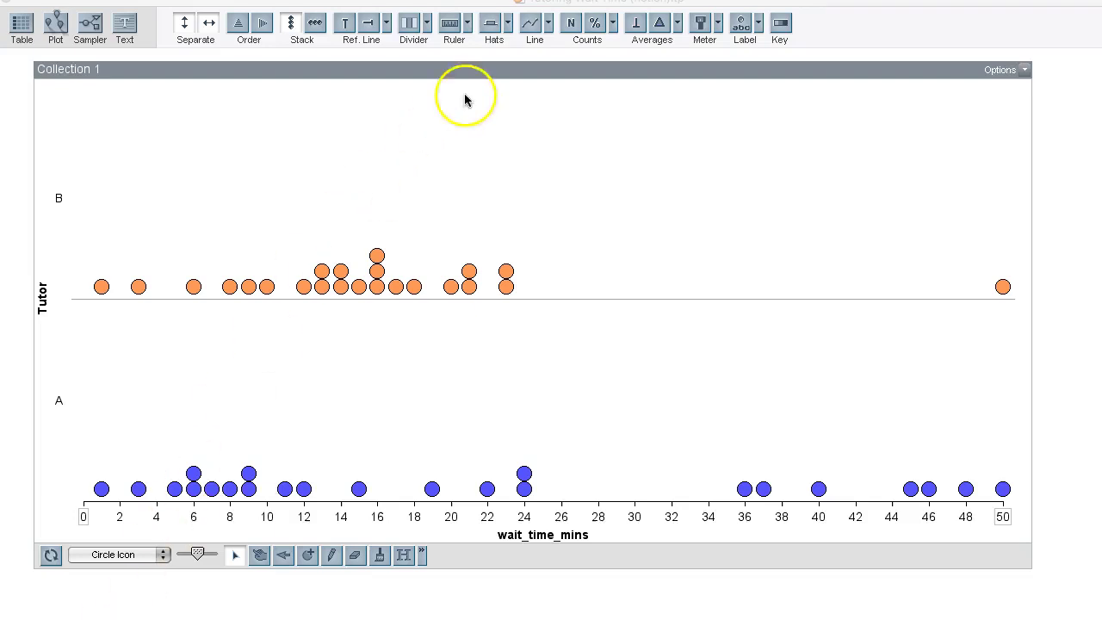
Step: Overlay a Box Plot of wait_time_mins on both tutors' dot plots from the hats list
click(508, 23)
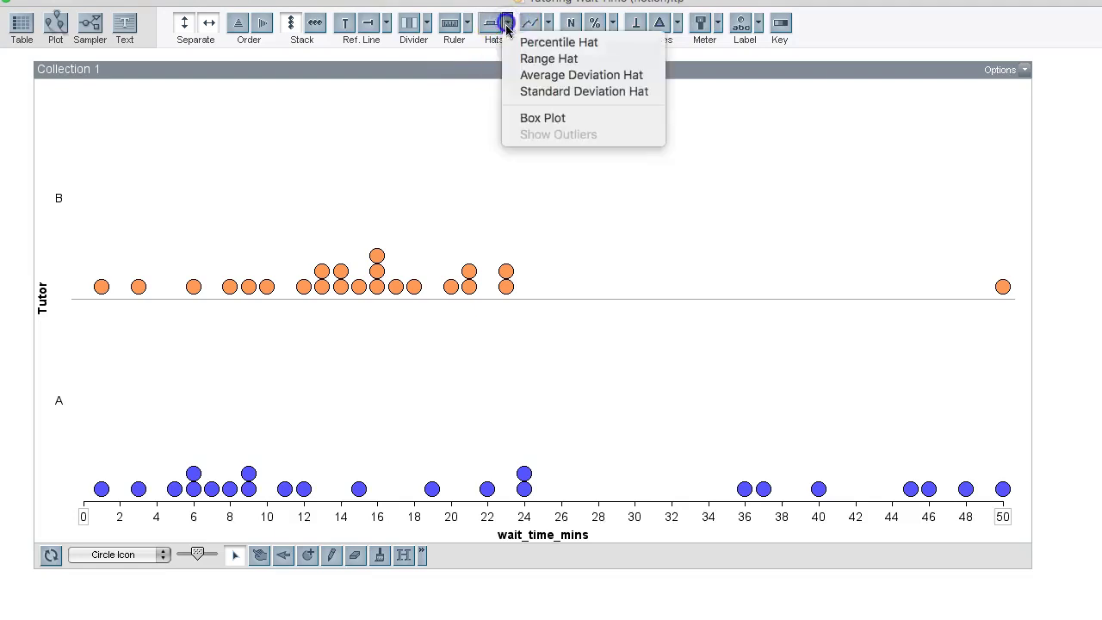
click(520, 117)
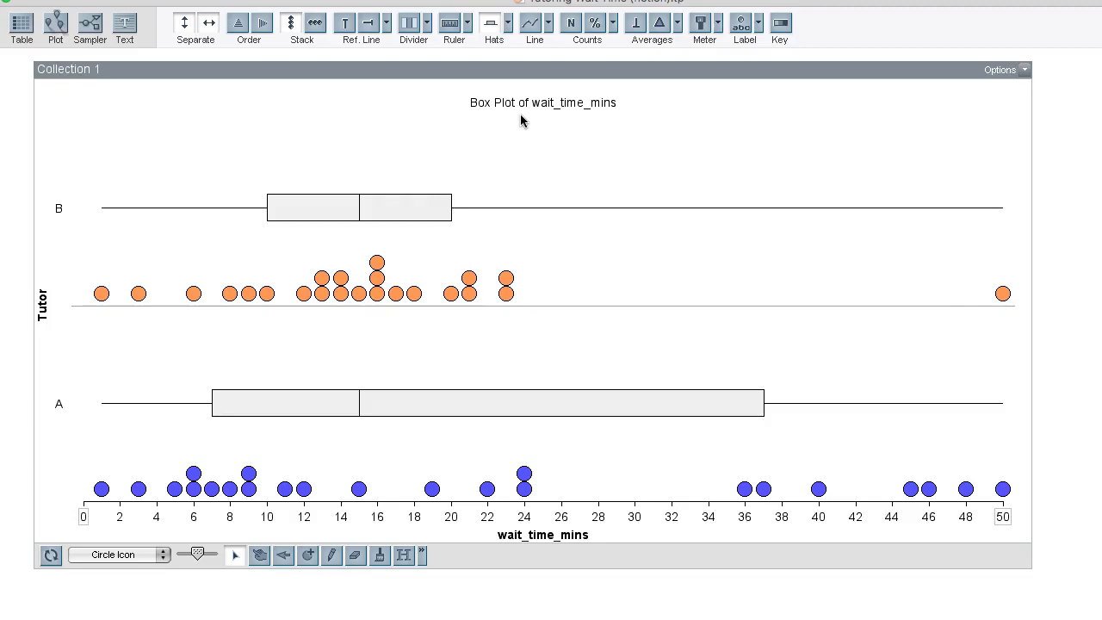
click(427, 23)
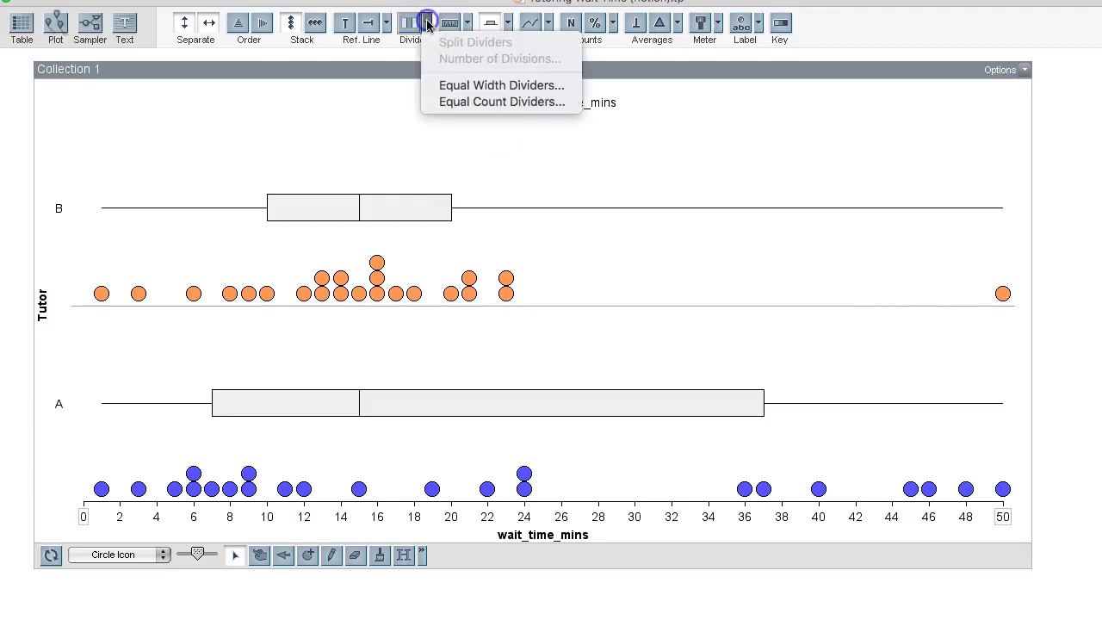
click(449, 105)
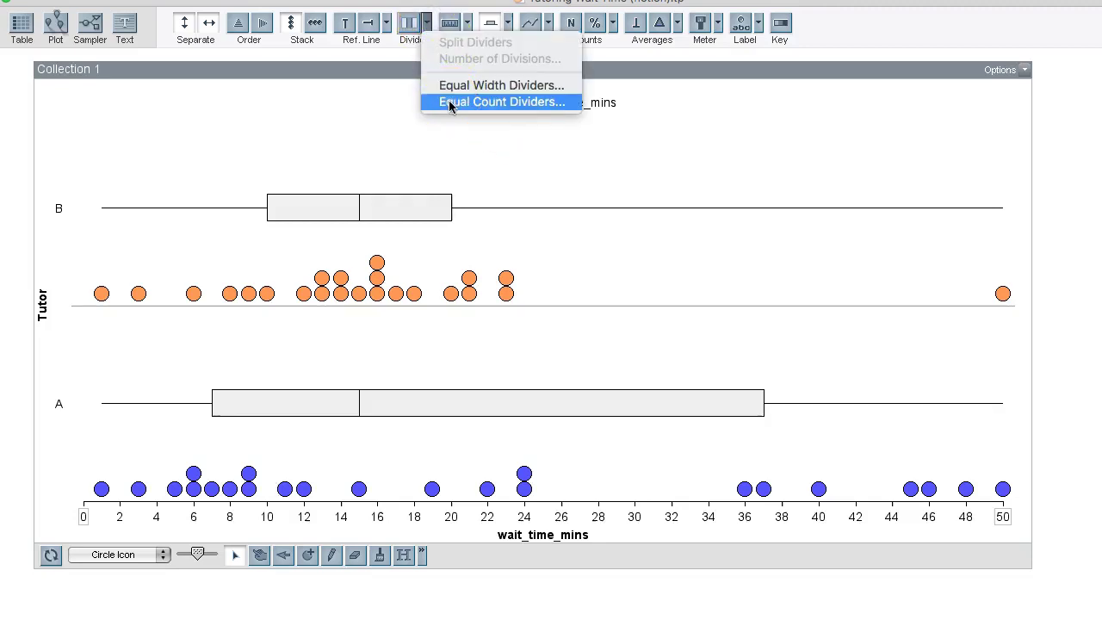
click(685, 438)
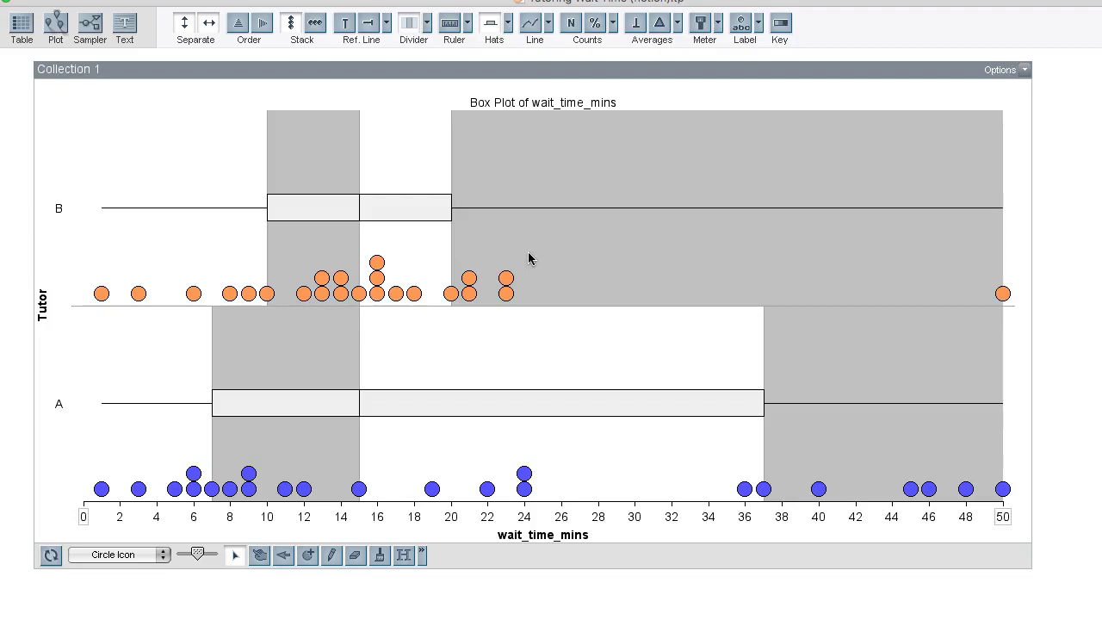
click(148, 594)
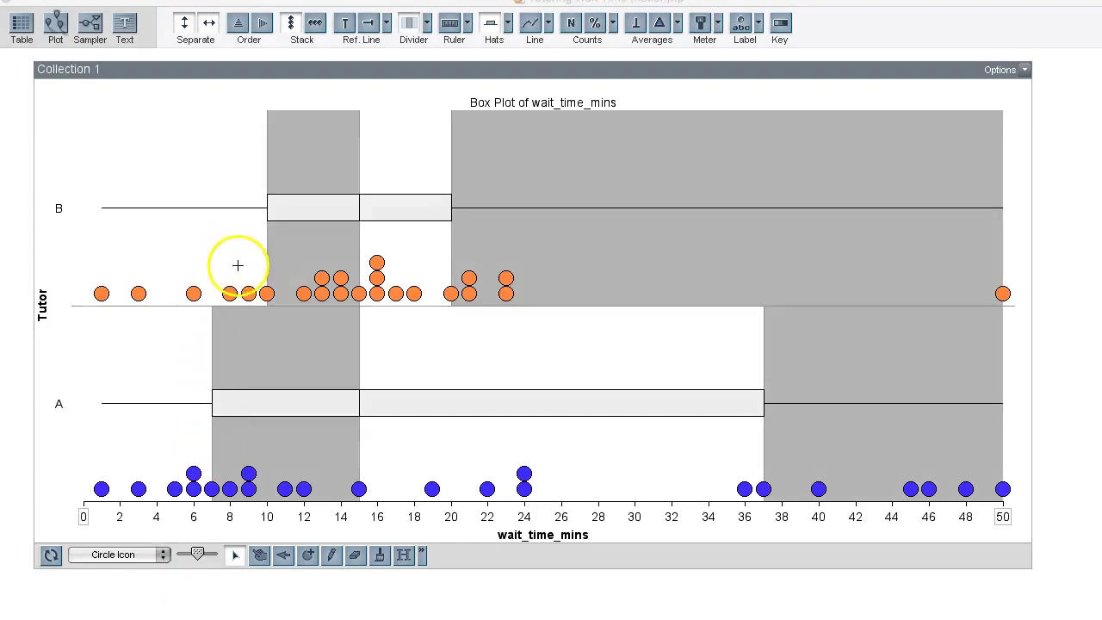
mouse_move(245, 266)
mouse_down()
mouse_move(101, 263)
mouse_move(82, 282)
mouse_move(103, 310)
mouse_move(156, 315)
mouse_move(246, 314)
mouse_move(247, 267)
mouse_up()
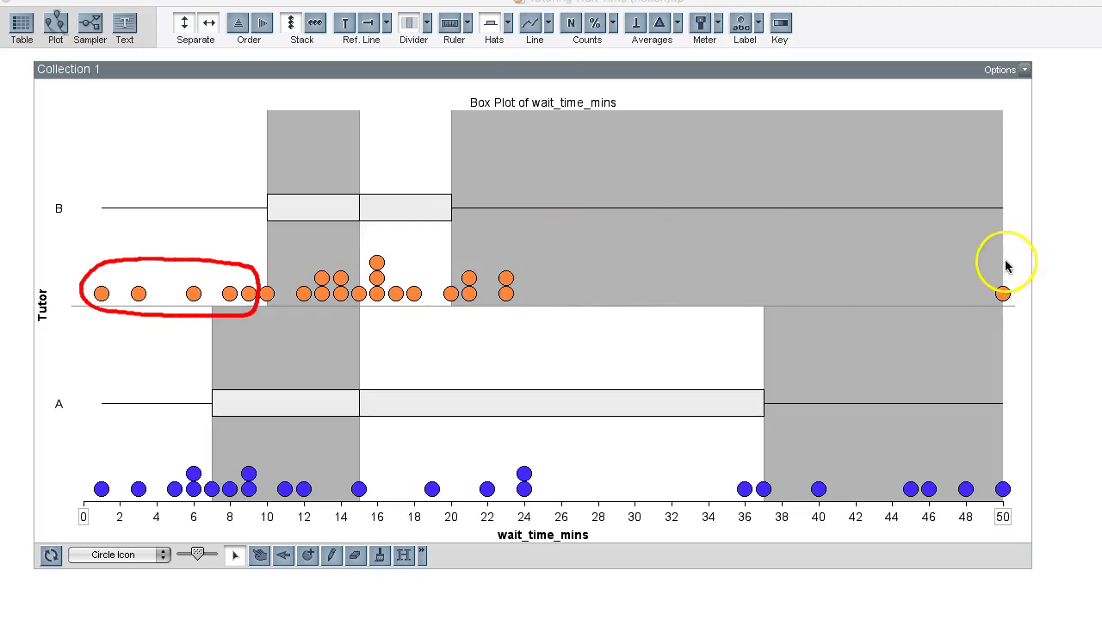
mouse_move(1005, 264)
mouse_down()
mouse_move(536, 250)
mouse_move(474, 256)
mouse_move(458, 284)
mouse_move(465, 299)
mouse_move(512, 313)
mouse_move(714, 322)
mouse_move(1003, 313)
mouse_move(1003, 265)
mouse_up()
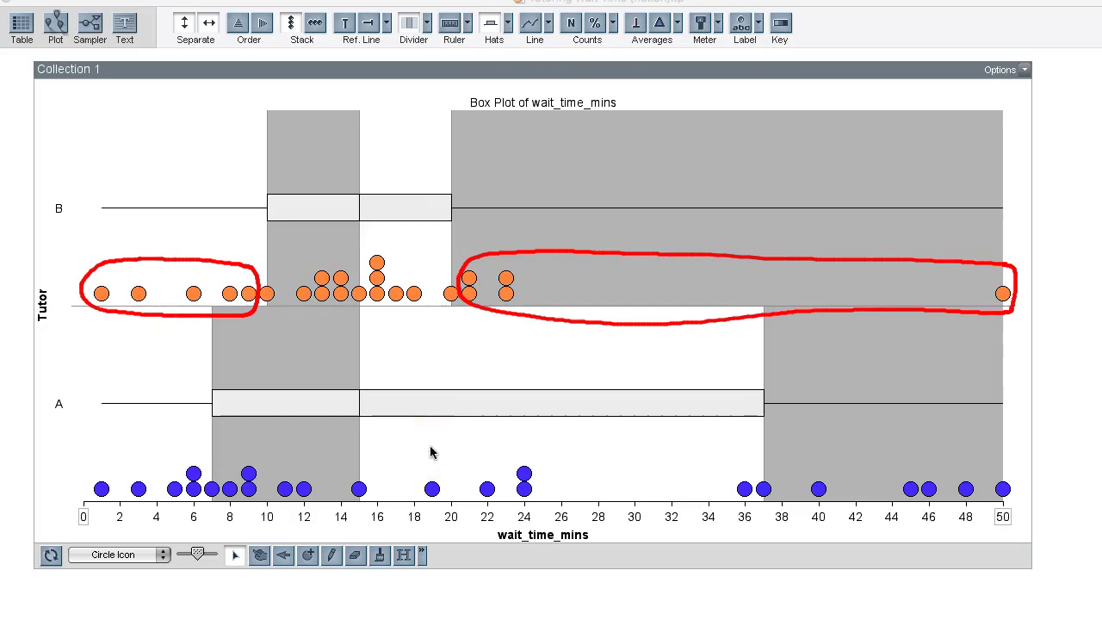
click(407, 25)
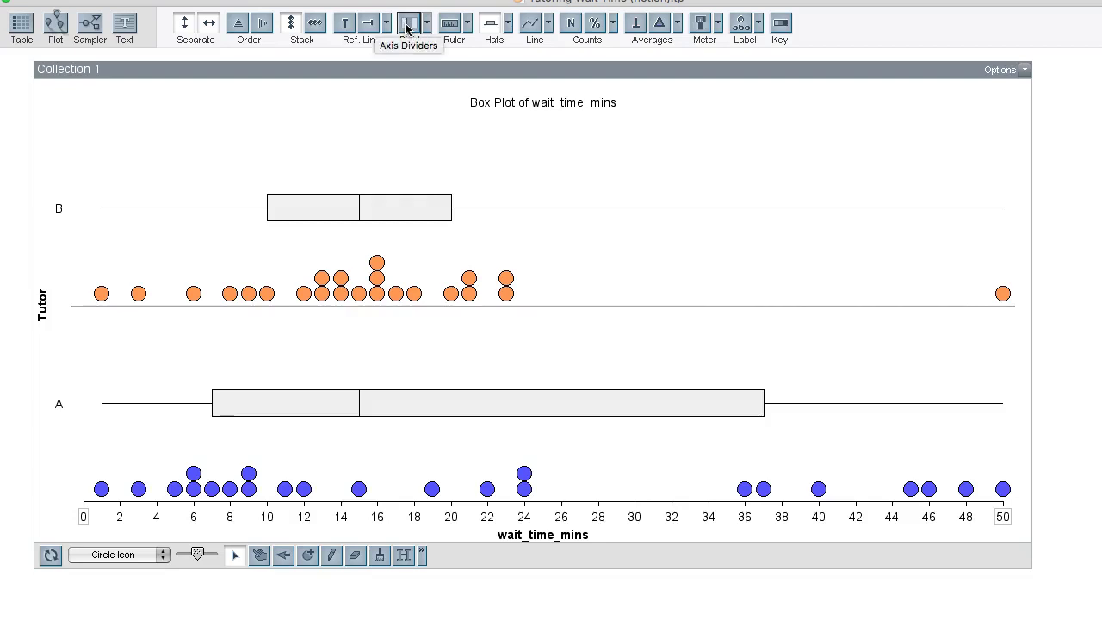
click(345, 25)
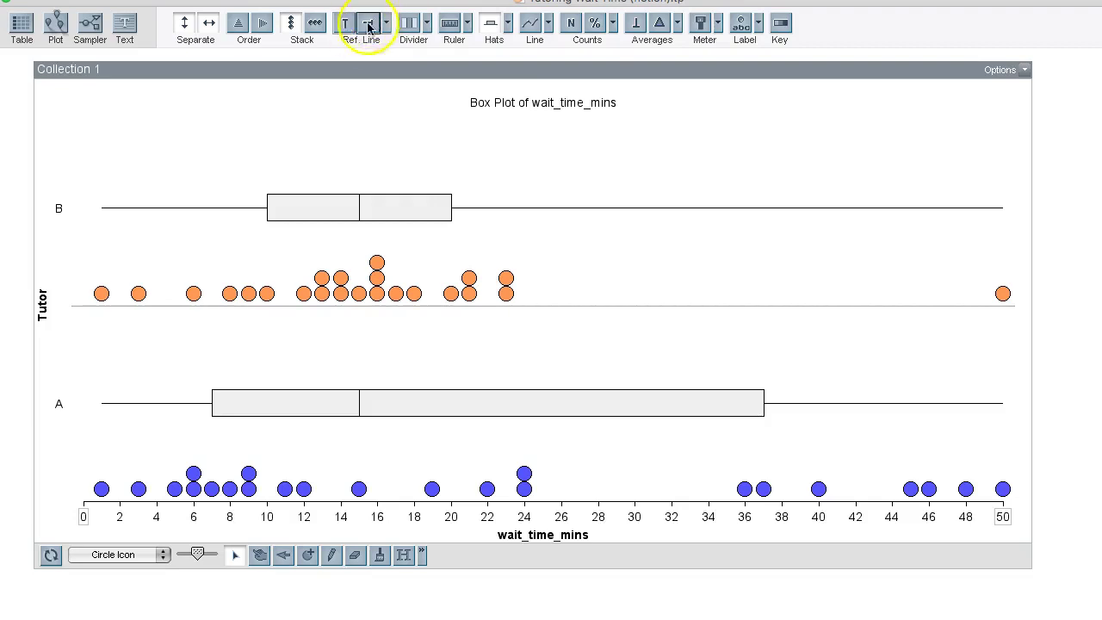
drag(387, 130, 359, 130)
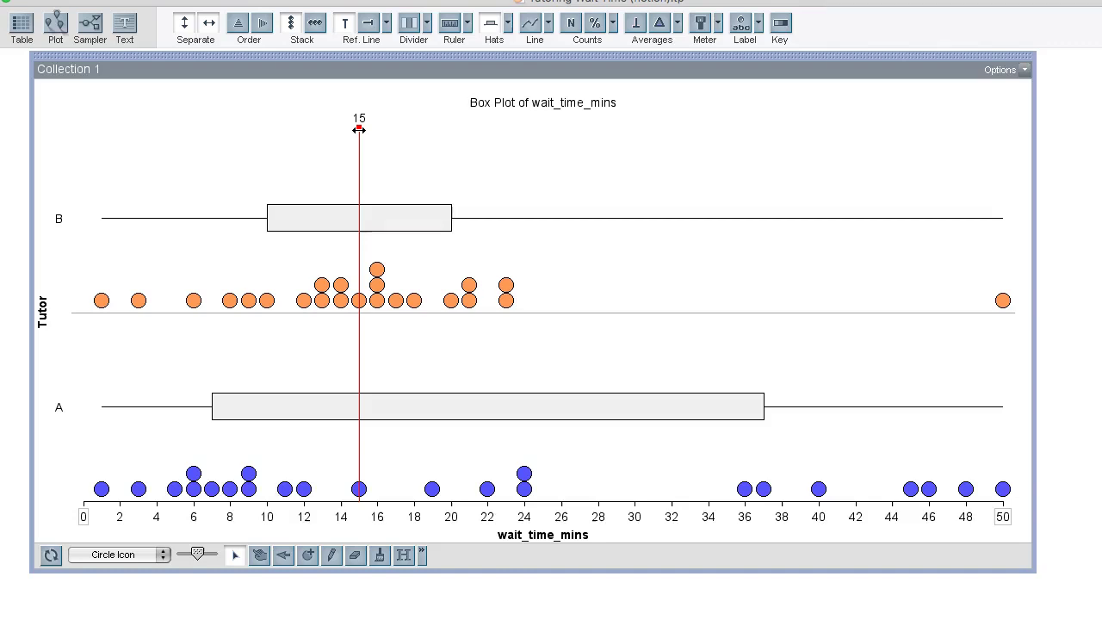
click(387, 22)
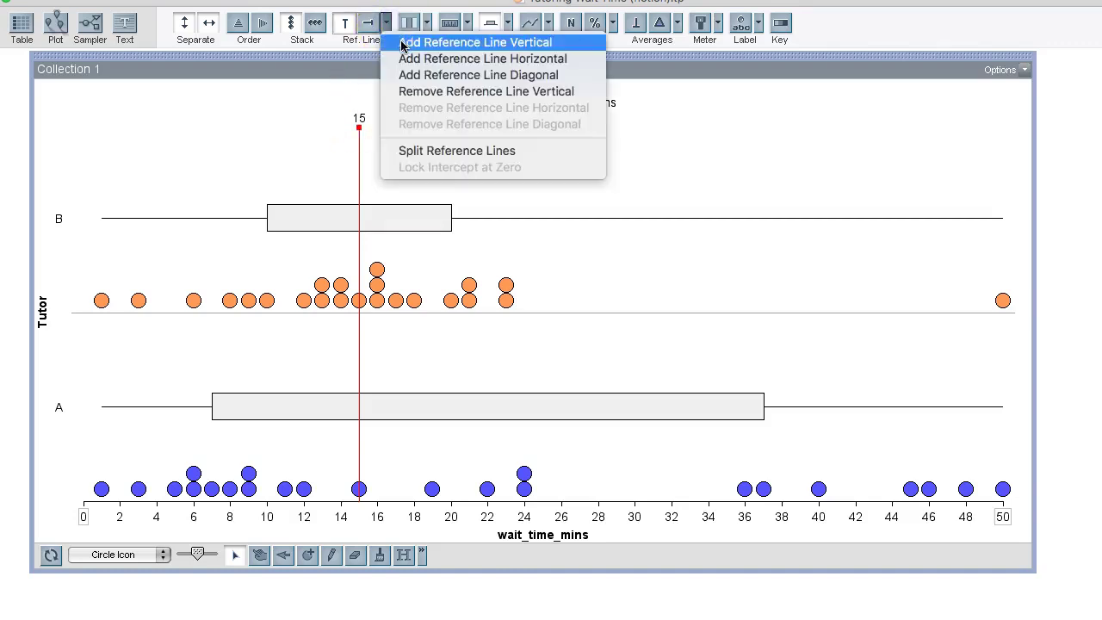
click(401, 45)
click(387, 23)
click(424, 48)
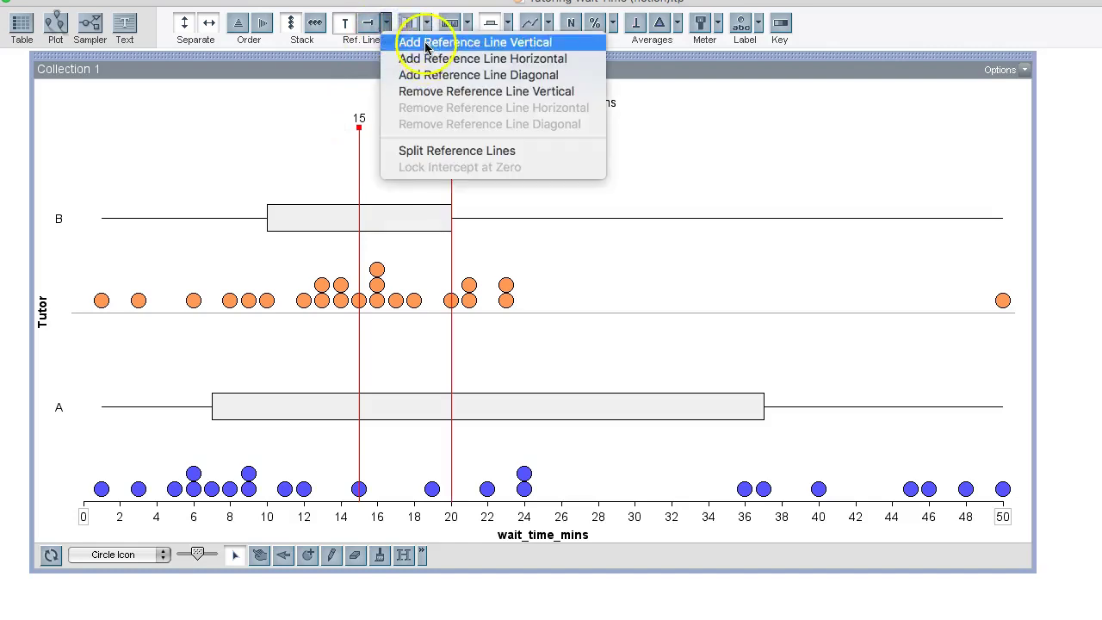
drag(450, 112, 102, 147)
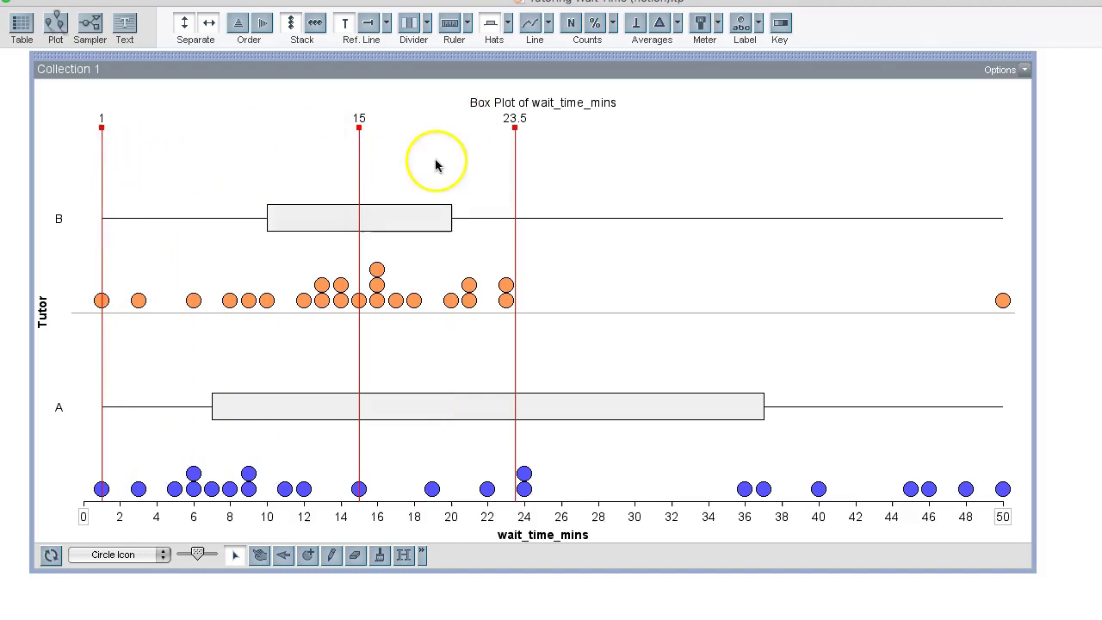
drag(516, 129, 986, 177)
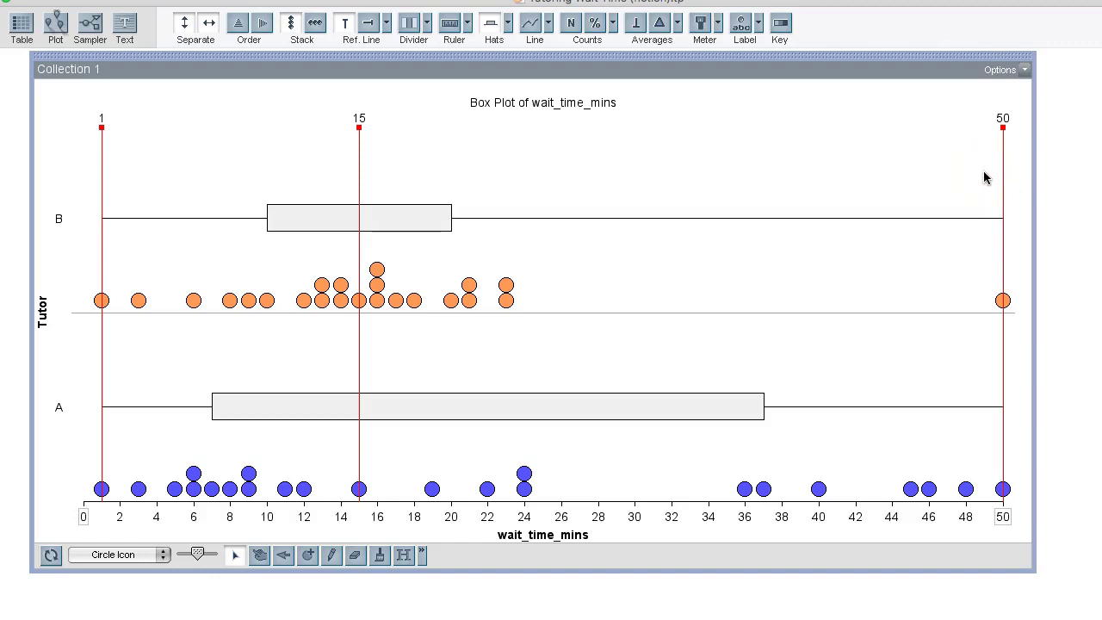
mouse_move(981, 175)
mouse_down()
mouse_move(457, 443)
mouse_move(308, 591)
mouse_up()
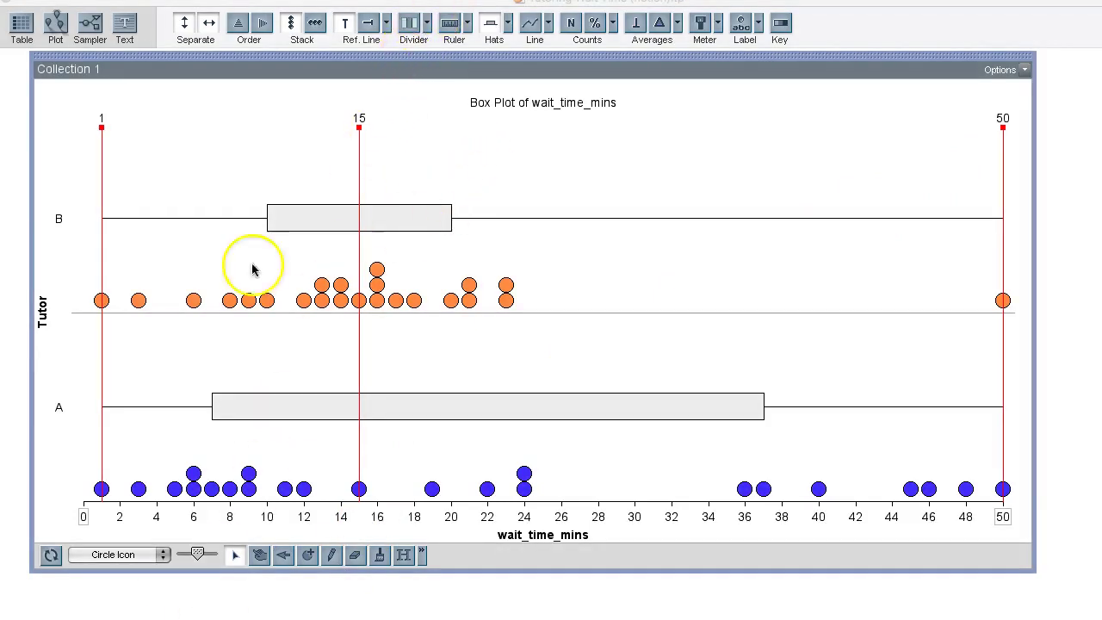
mouse_move(102, 164)
mouse_down()
mouse_move(511, 170)
mouse_move(927, 140)
mouse_move(1000, 167)
mouse_up()
click(920, 253)
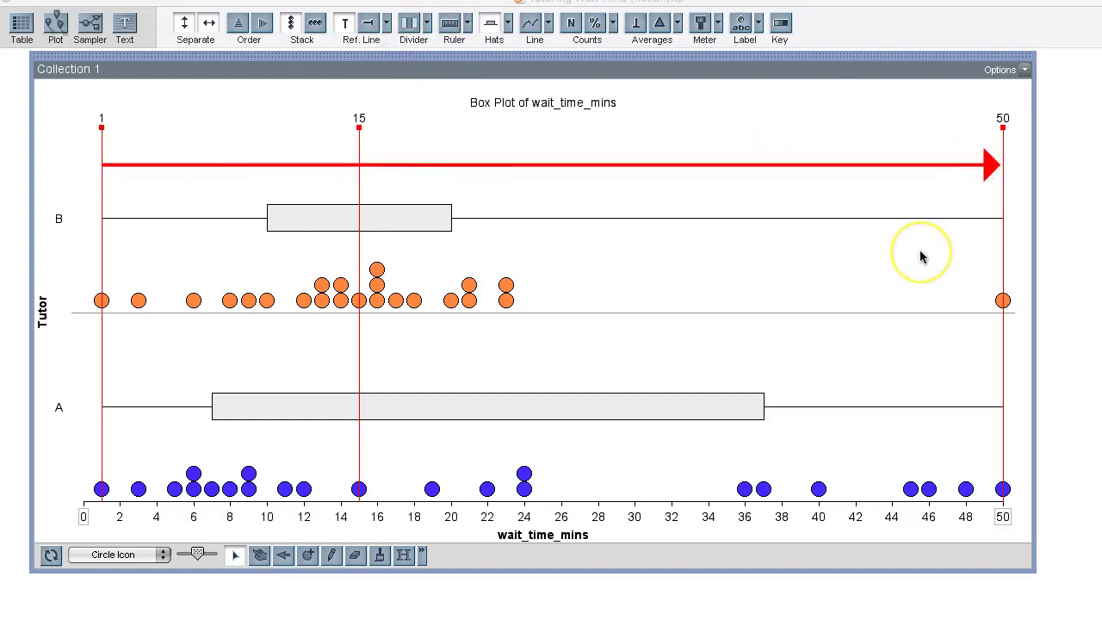
click(343, 25)
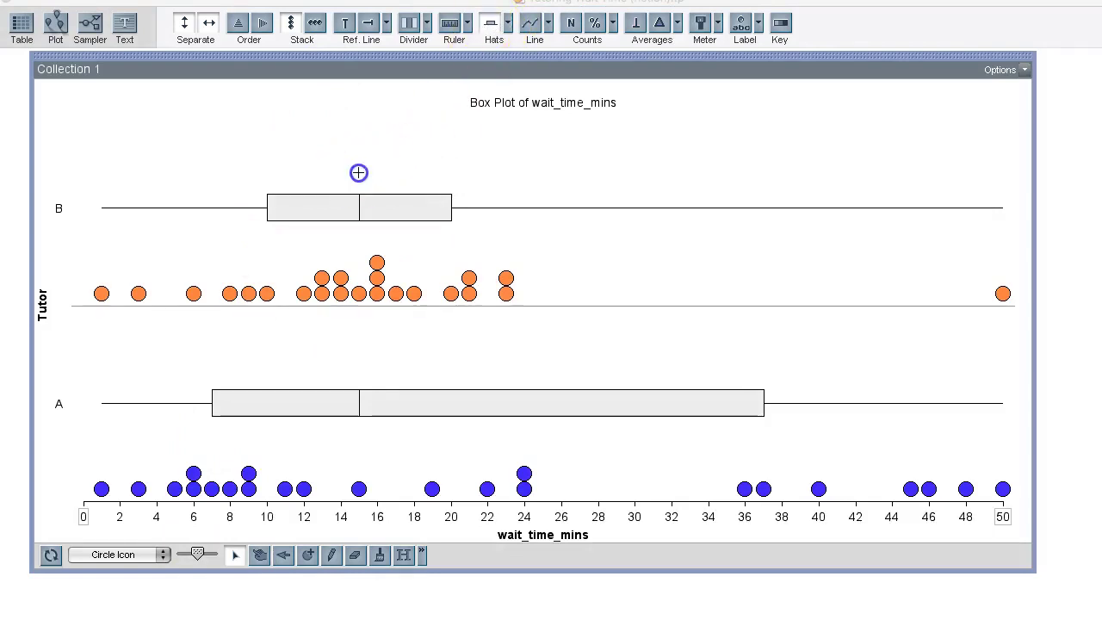
drag(358, 173, 1004, 179)
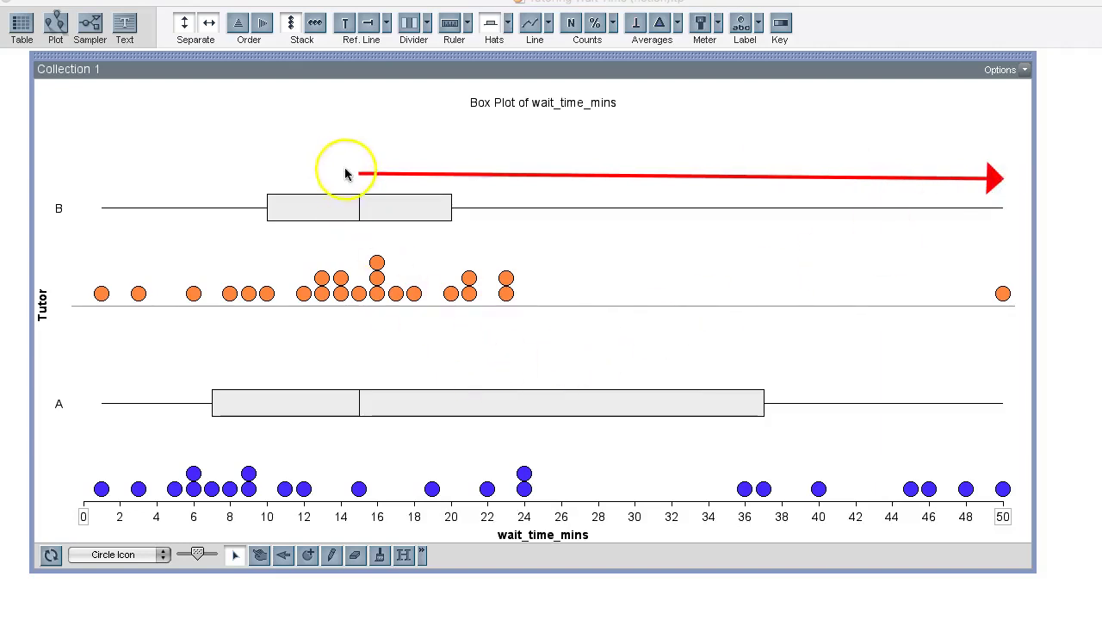
drag(355, 177, 97, 176)
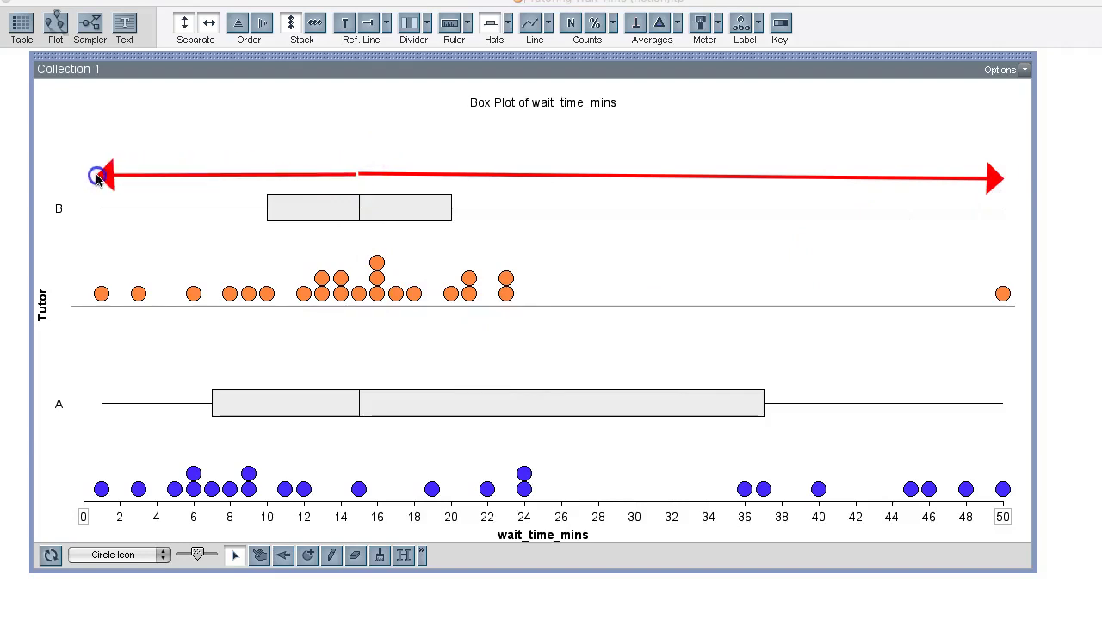
click(360, 382)
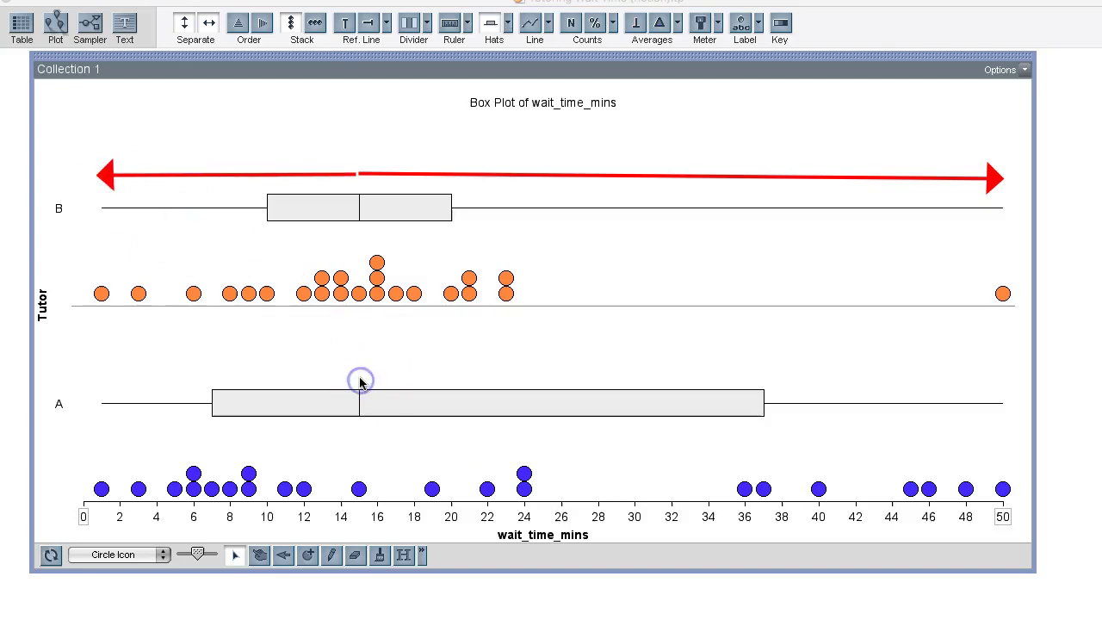
mouse_move(359, 382)
mouse_down()
mouse_move(841, 367)
mouse_move(1000, 384)
mouse_up()
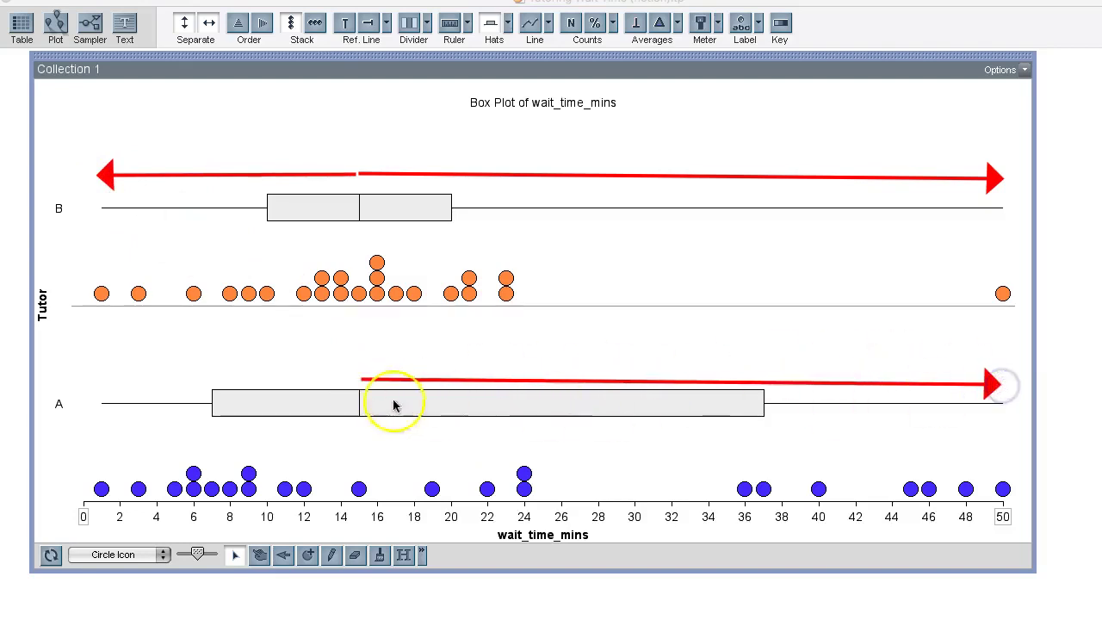
drag(360, 381, 91, 376)
key(Escape)
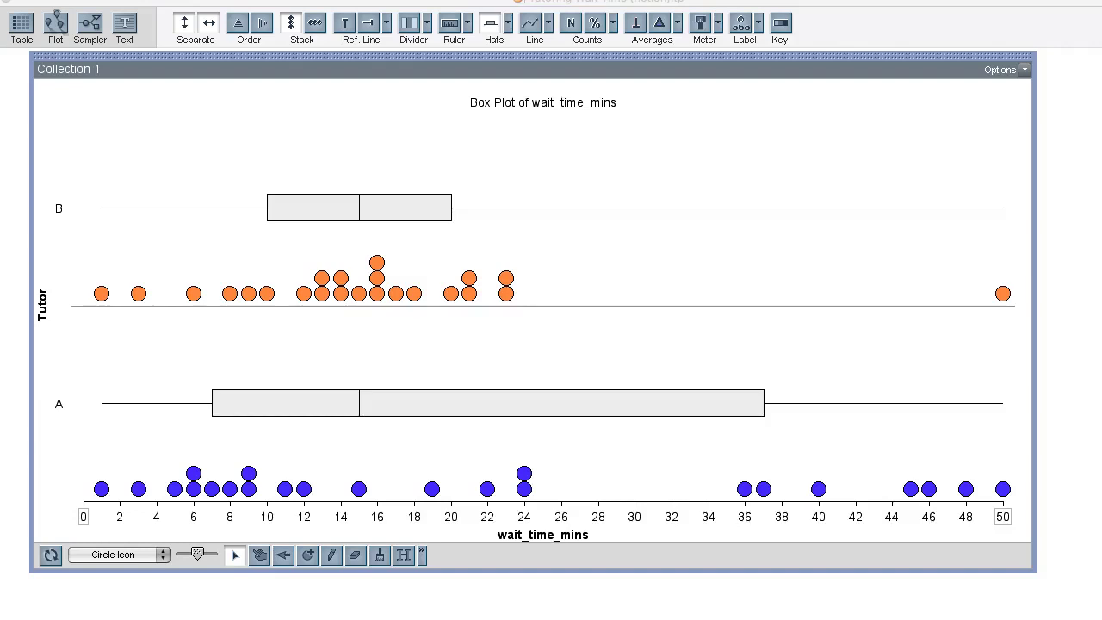
Step: Draw red arrows across the boxes: B's interquartile range 10–20 and A's 7–37
click(265, 179)
click(351, 187)
drag(351, 187, 450, 181)
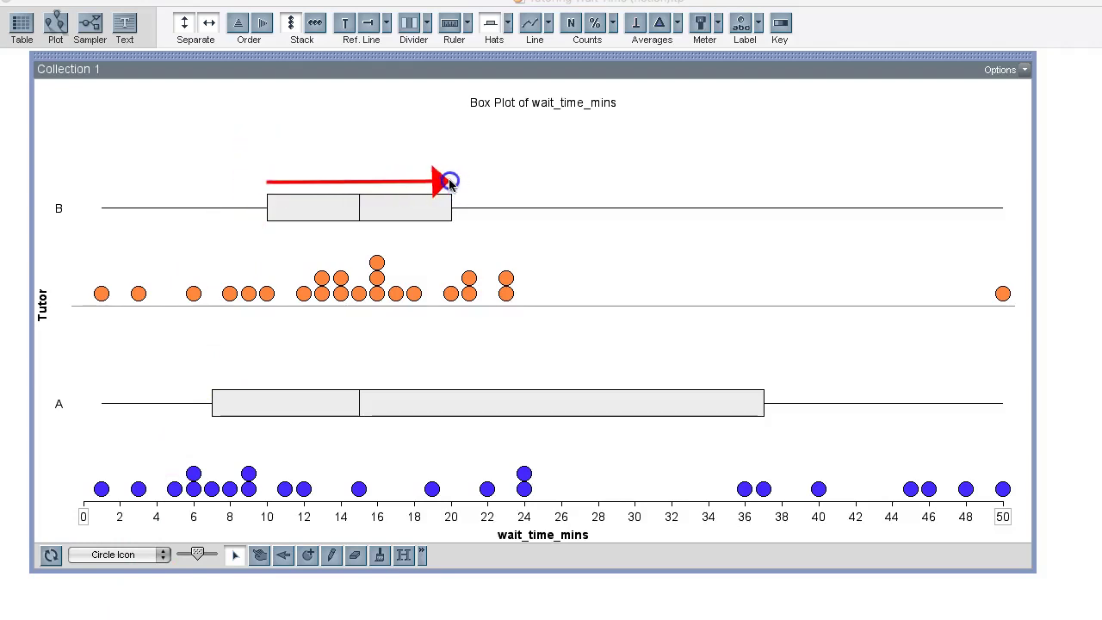
drag(213, 374, 762, 378)
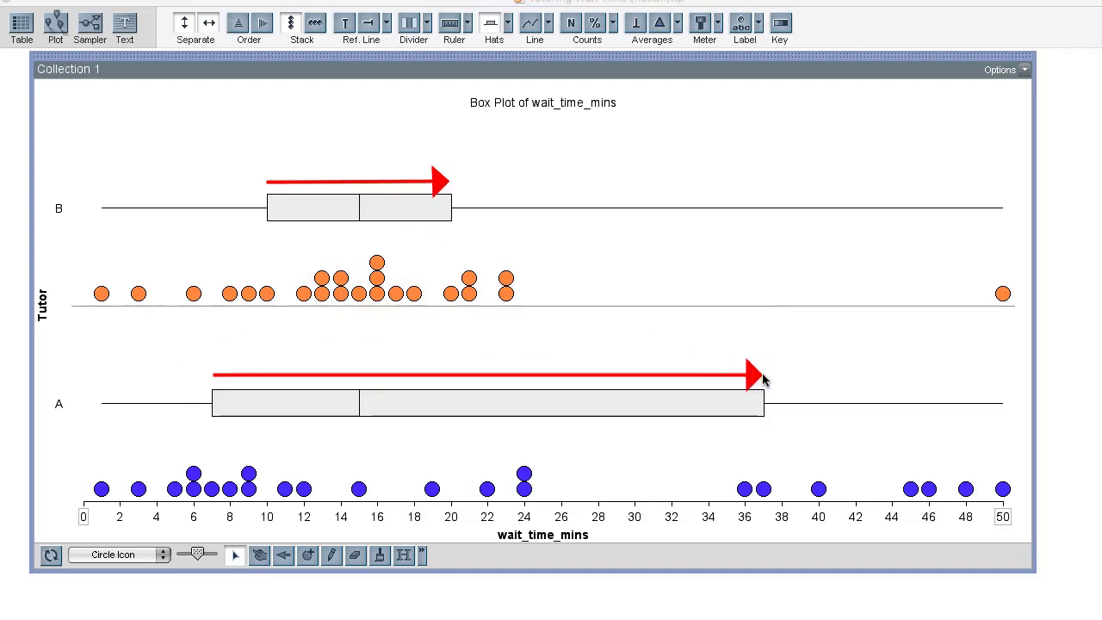